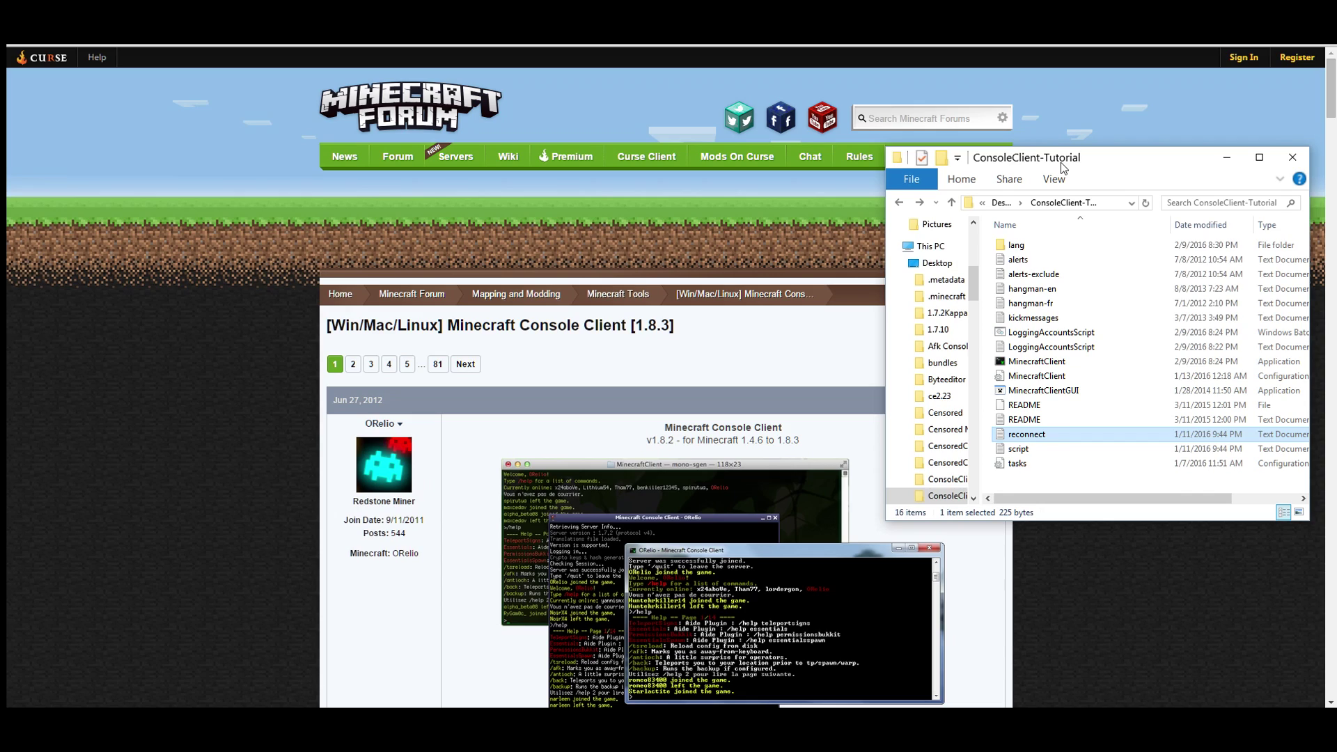
{"action": "scroll", "coordinate": [544, 289], "scroll_direction": "down", "scroll_amount": 5}
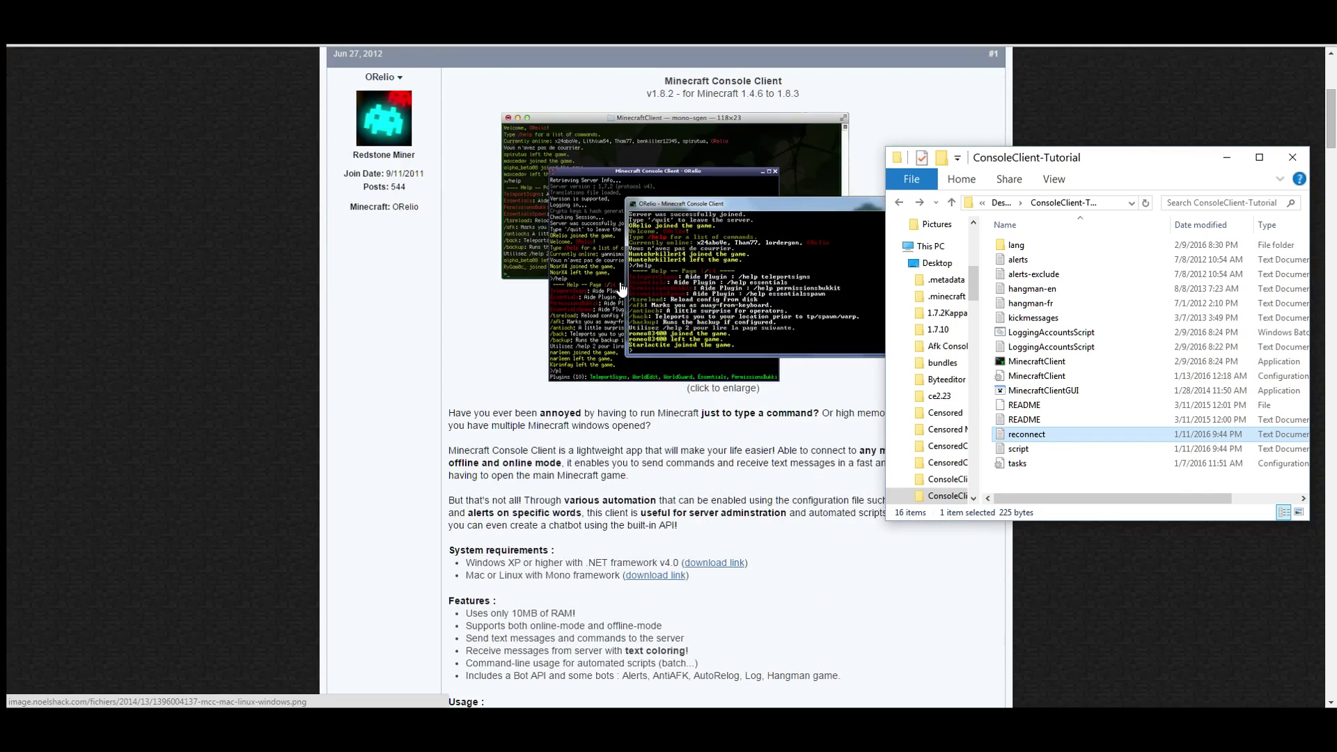
{"action": "scroll", "coordinate": [397, 388], "scroll_direction": "up", "scroll_amount": 1}
{"action": "scroll", "coordinate": [689, 375], "scroll_direction": "down", "scroll_amount": 1}
{"action": "scroll", "coordinate": [689, 373], "scroll_direction": "down", "scroll_amount": 2}
{"action": "scroll", "coordinate": [689, 374], "scroll_direction": "down", "scroll_amount": 1}
{"action": "scroll", "coordinate": [689, 374], "scroll_direction": "down", "scroll_amount": 2}
{"action": "scroll", "coordinate": [679, 397], "scroll_direction": "up", "scroll_amount": 5}
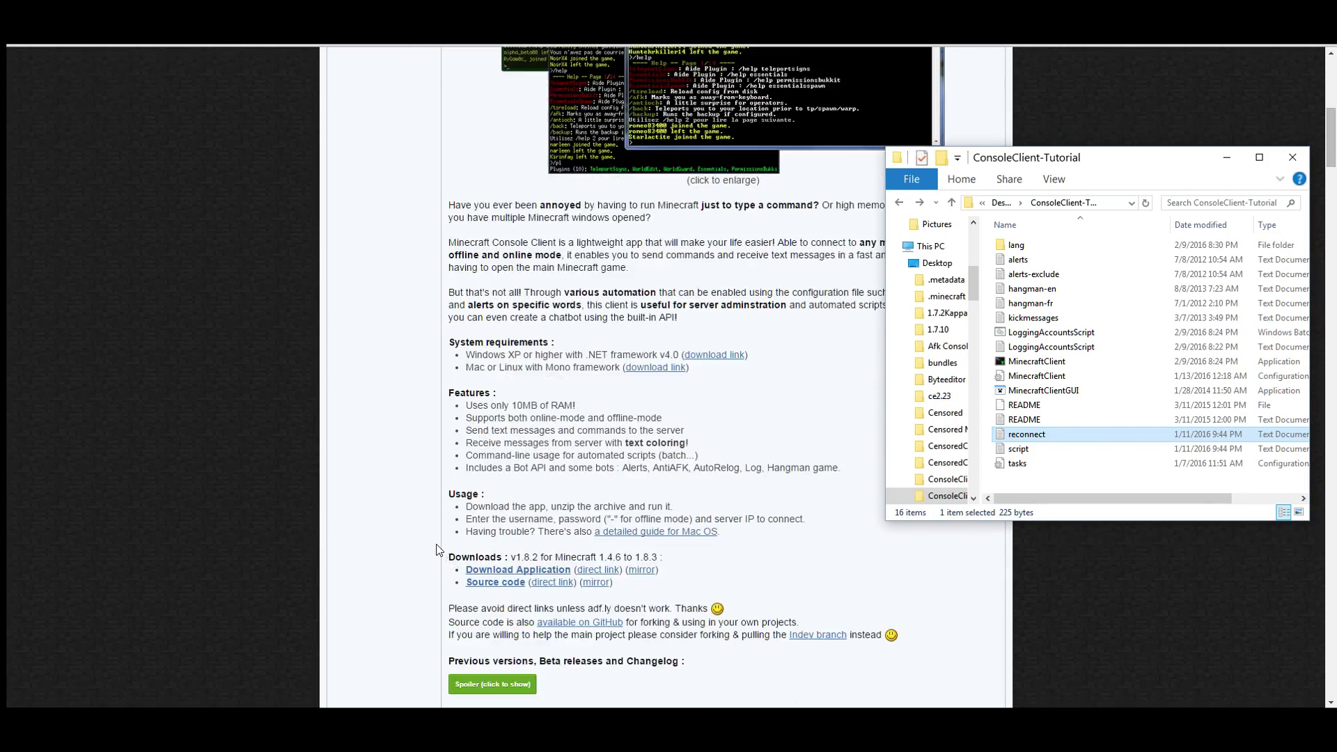
{"action": "scroll", "coordinate": [662, 419], "scroll_direction": "up", "scroll_amount": 2}
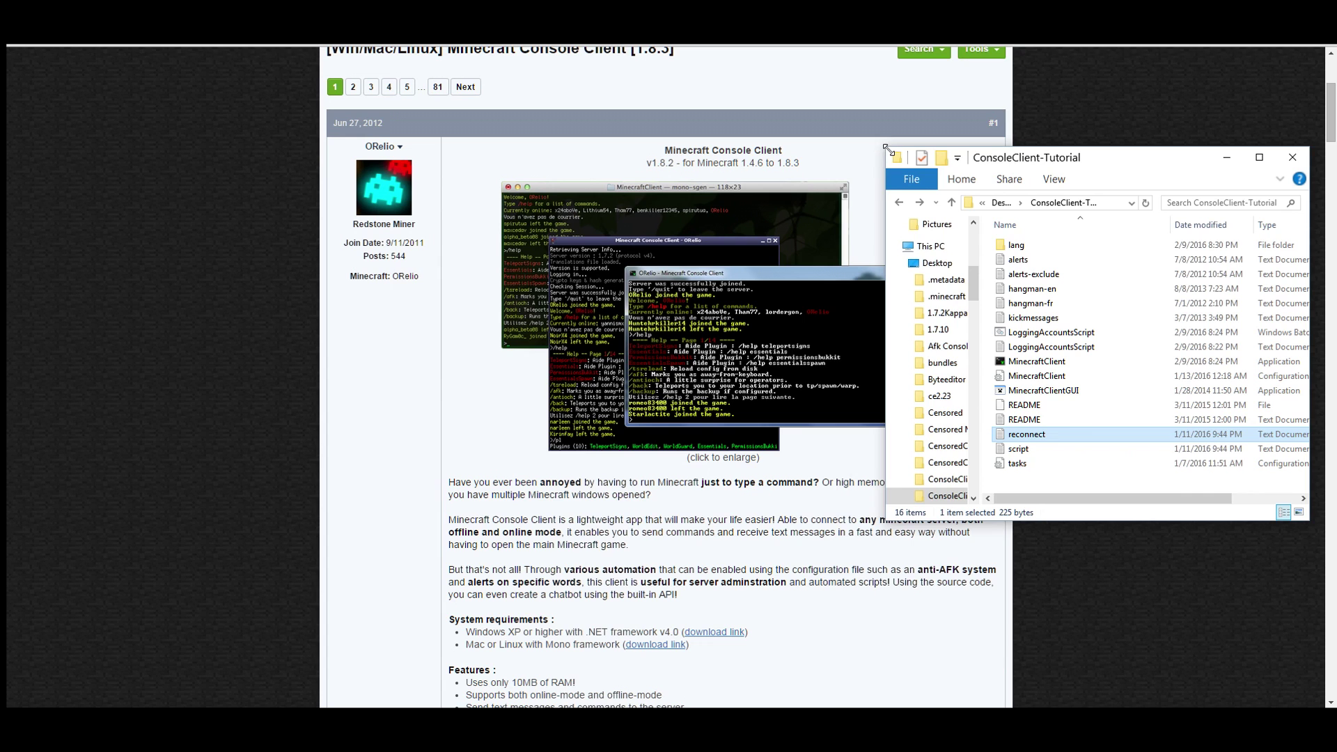
- Widen Explorer to show file sizes, then view the LoggingAccountsScript batch file in Notepad and close it
{"action": "left_click_drag", "start_coordinate": [888, 150], "coordinate": [345, 108]}
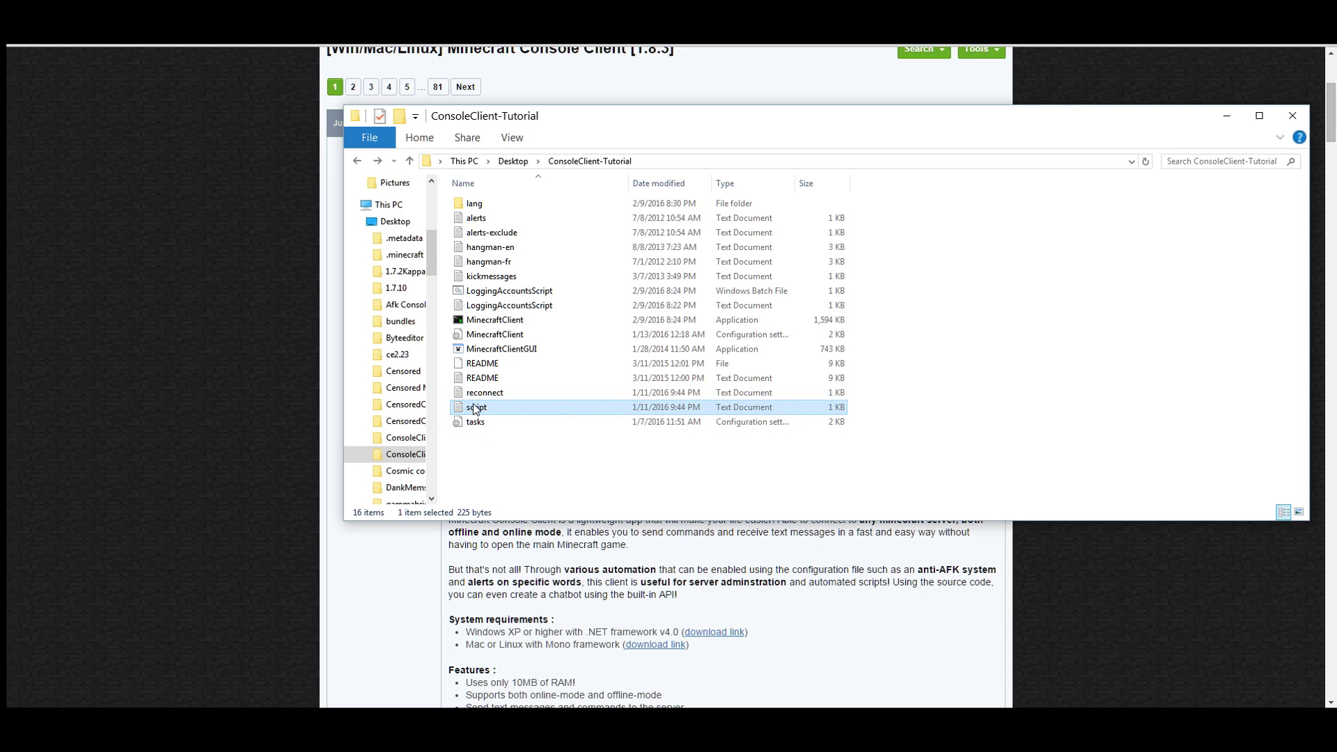
{"action": "left_click_drag", "start_coordinate": [952, 470], "coordinate": [836, 269]}
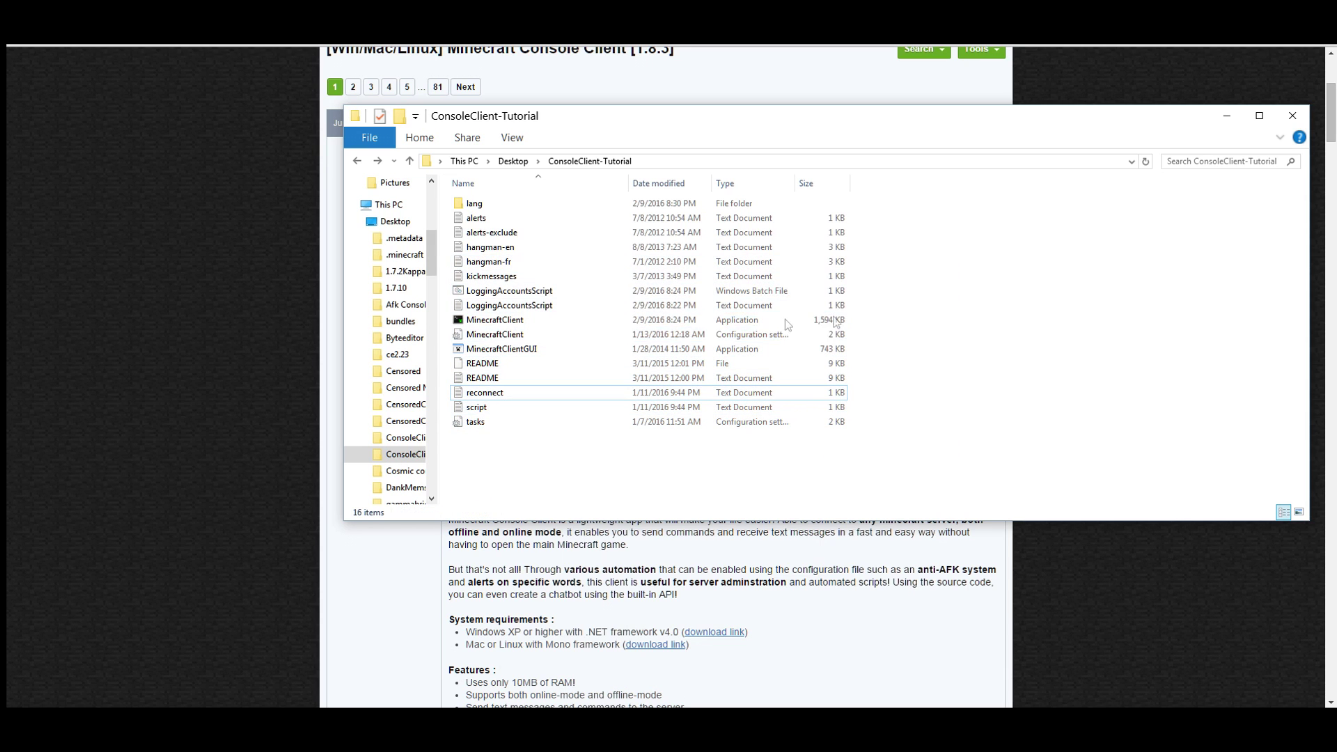
{"action": "right_click", "coordinate": [582, 292]}
{"action": "left_click", "coordinate": [627, 287]}
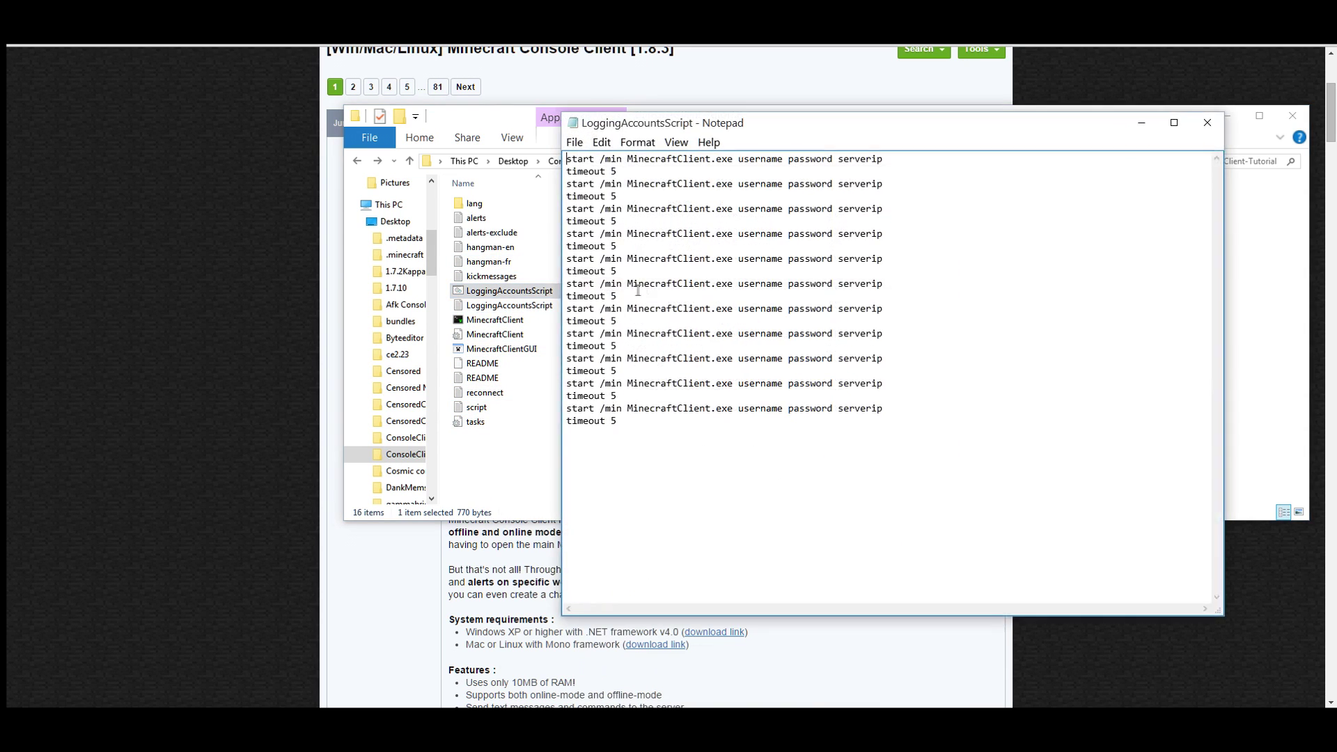
{"action": "left_click_drag", "start_coordinate": [687, 159], "coordinate": [864, 463]}
{"action": "left_click", "coordinate": [856, 460]}
{"action": "left_click", "coordinate": [1207, 122]}
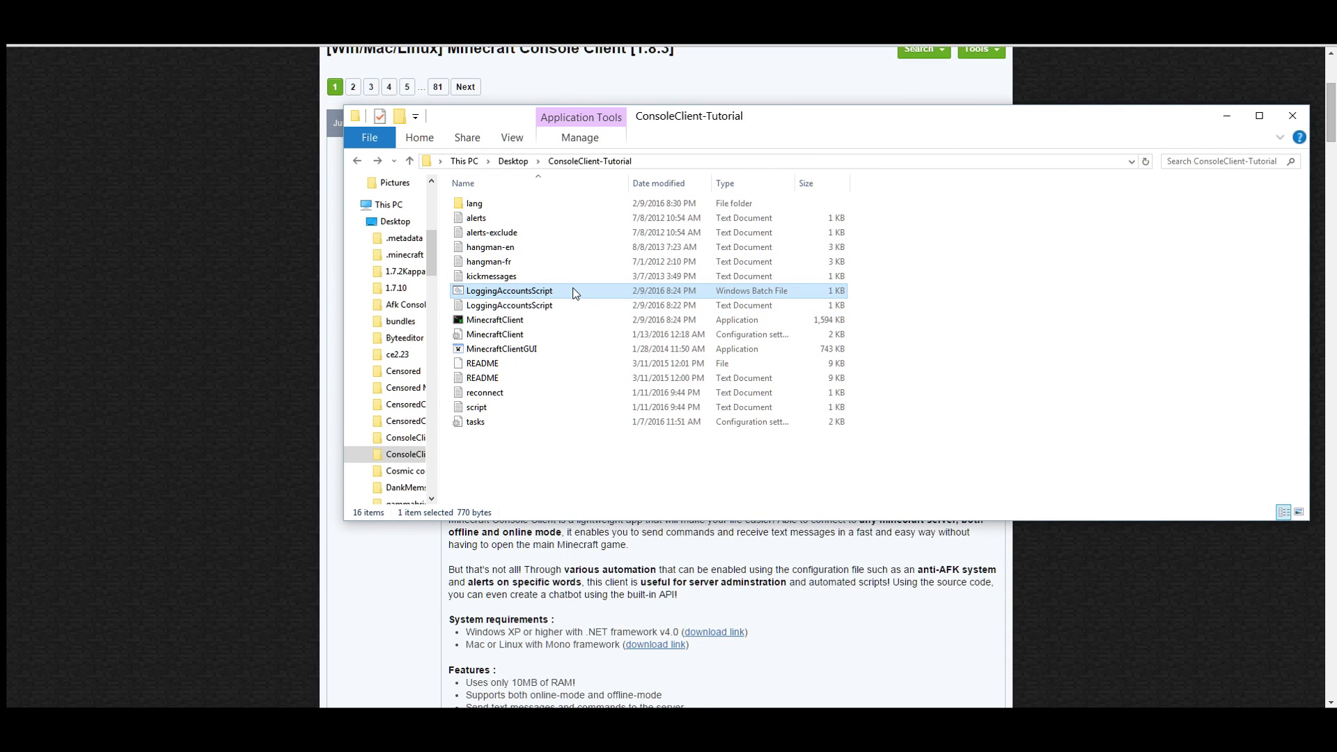
- Reopen and close LoggingAccountsScript, then bring up the reconnect file's context menu
{"action": "right_click", "coordinate": [573, 294]}
{"action": "left_click", "coordinate": [612, 284]}
{"action": "left_click", "coordinate": [1207, 125]}
{"action": "left_click", "coordinate": [499, 395]}
{"action": "right_click", "coordinate": [500, 394]}
- View the reconnect script in Notepad and close it
{"action": "left_click", "coordinate": [585, 303]}
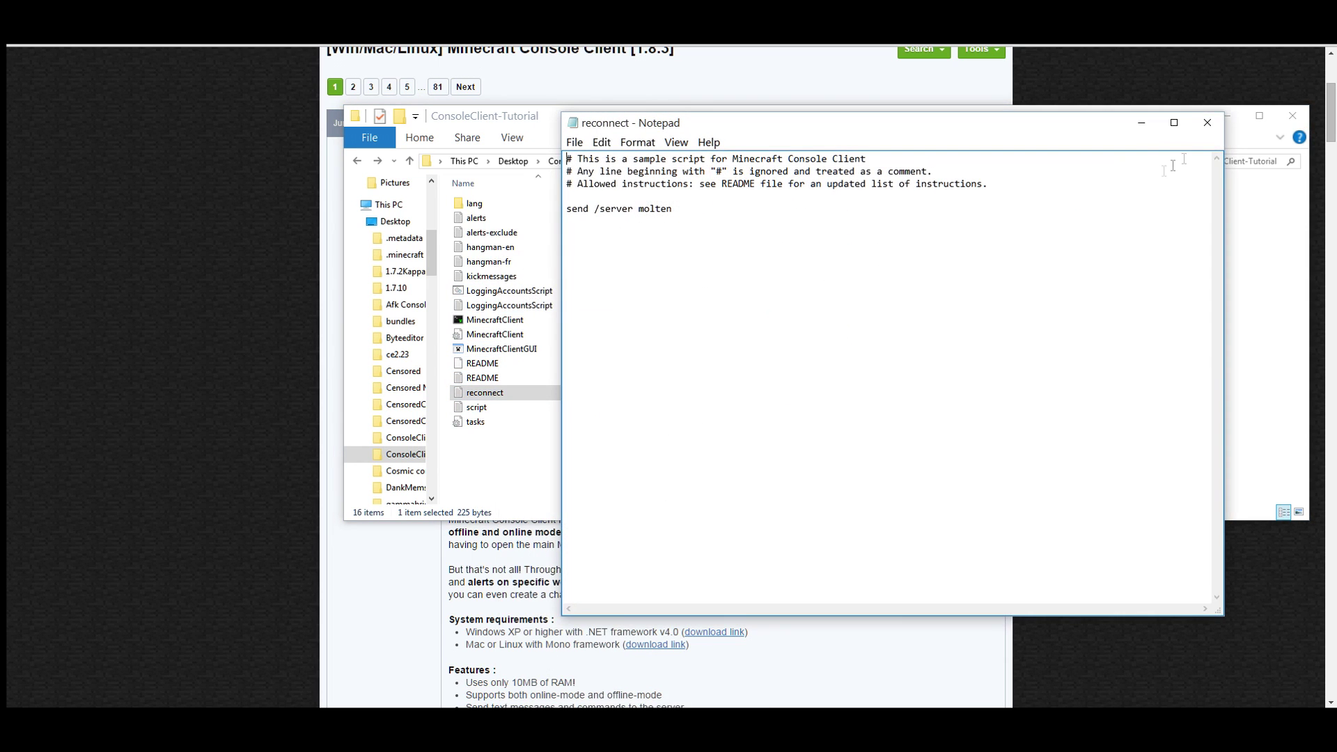
{"action": "left_click", "coordinate": [1206, 126]}
{"action": "left_click", "coordinate": [611, 420]}
- View the tasks file in Notepad, close it, and select the MinecraftClient config file
{"action": "right_click", "coordinate": [610, 422]}
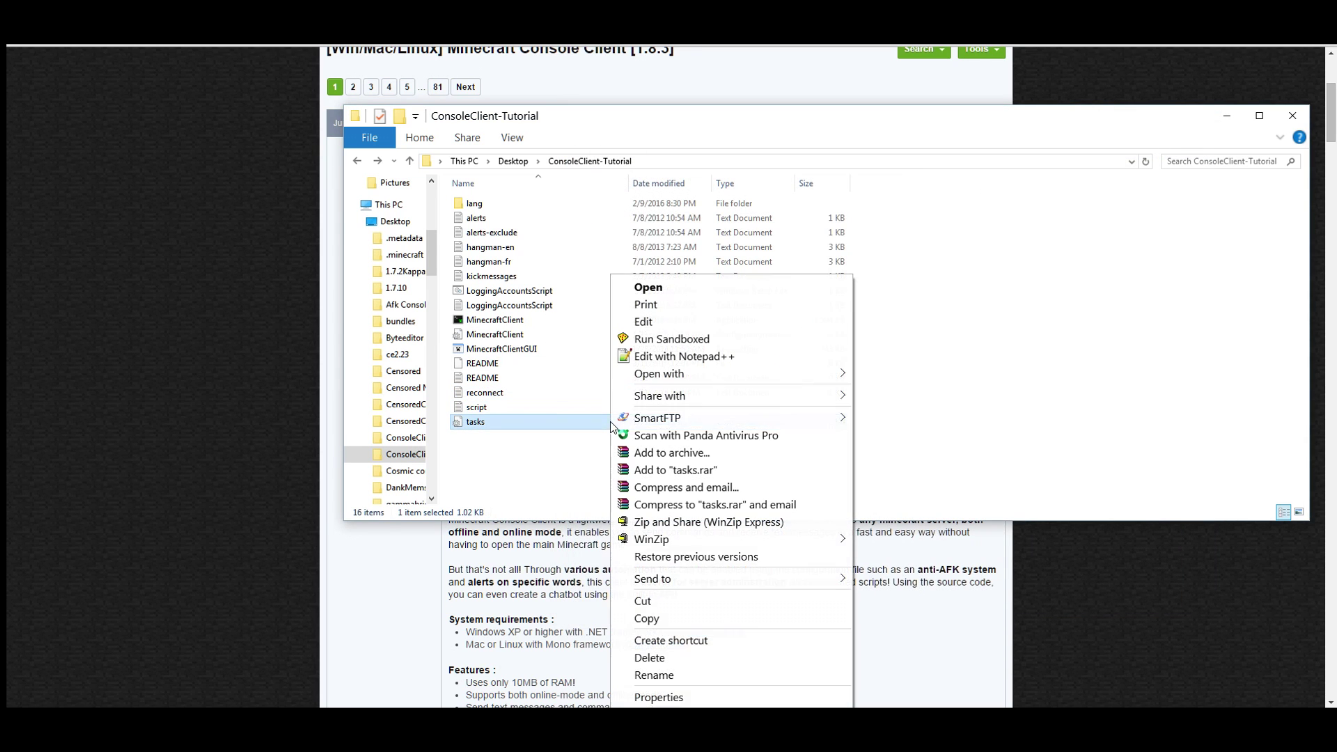
{"action": "left_click", "coordinate": [659, 324]}
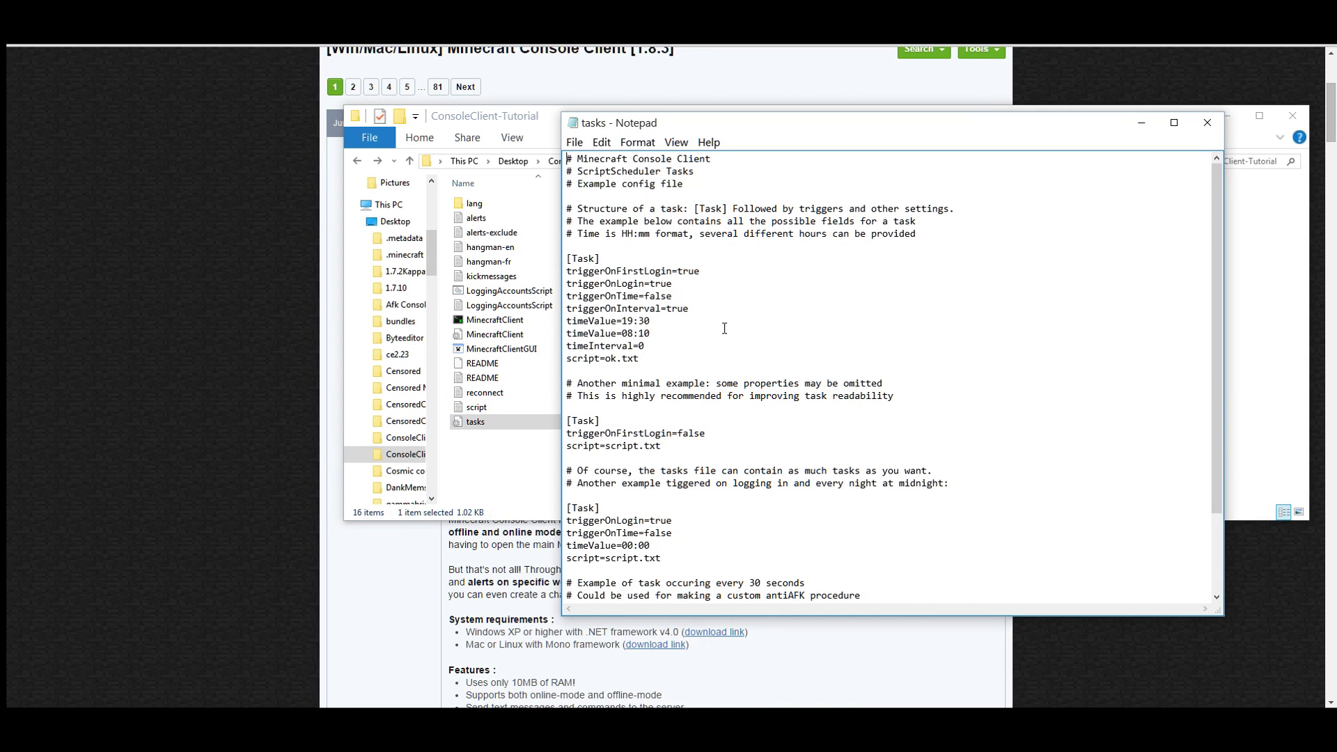
{"action": "scroll", "coordinate": [724, 328], "scroll_direction": "down", "scroll_amount": 3}
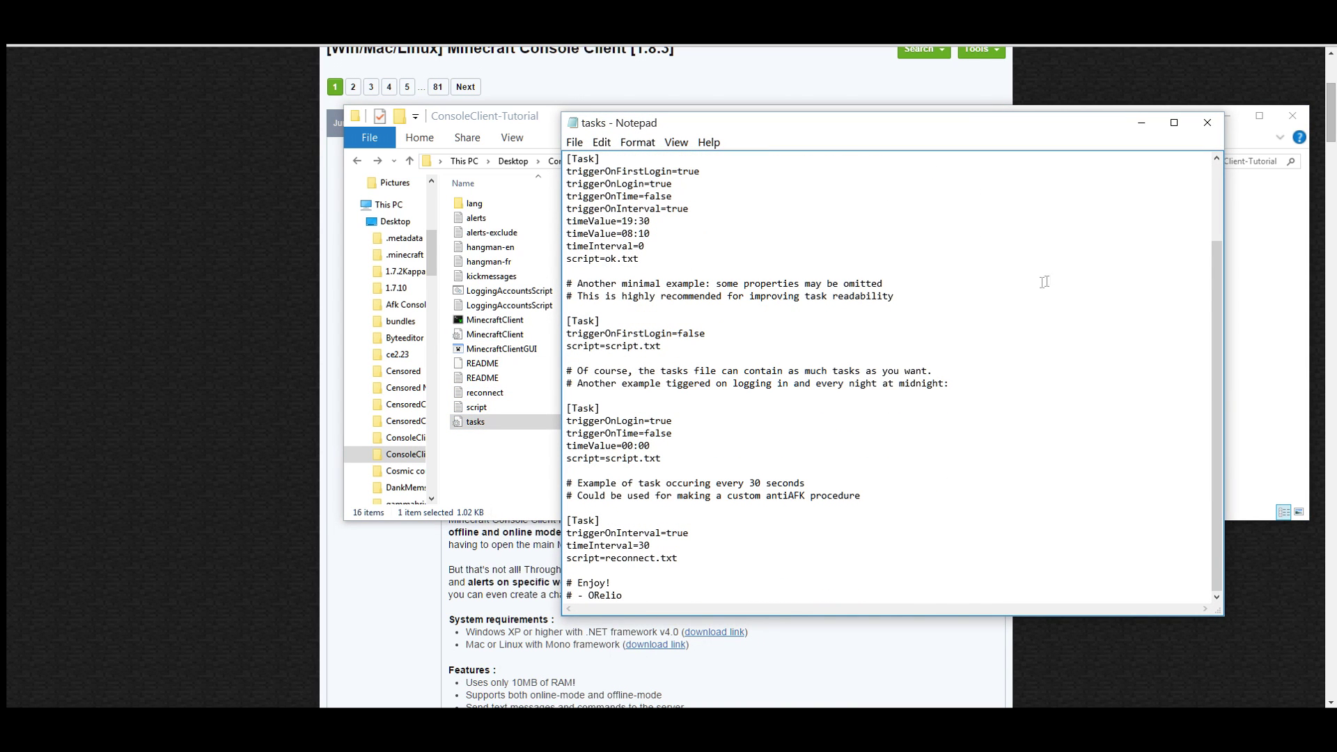
{"action": "scroll", "coordinate": [1050, 278], "scroll_direction": "up", "scroll_amount": 5}
{"action": "left_click", "coordinate": [1206, 122]}
{"action": "left_click", "coordinate": [636, 378]}
{"action": "left_click", "coordinate": [656, 330]}
{"action": "right_click", "coordinate": [655, 330]}
{"action": "left_click", "coordinate": [660, 321]}
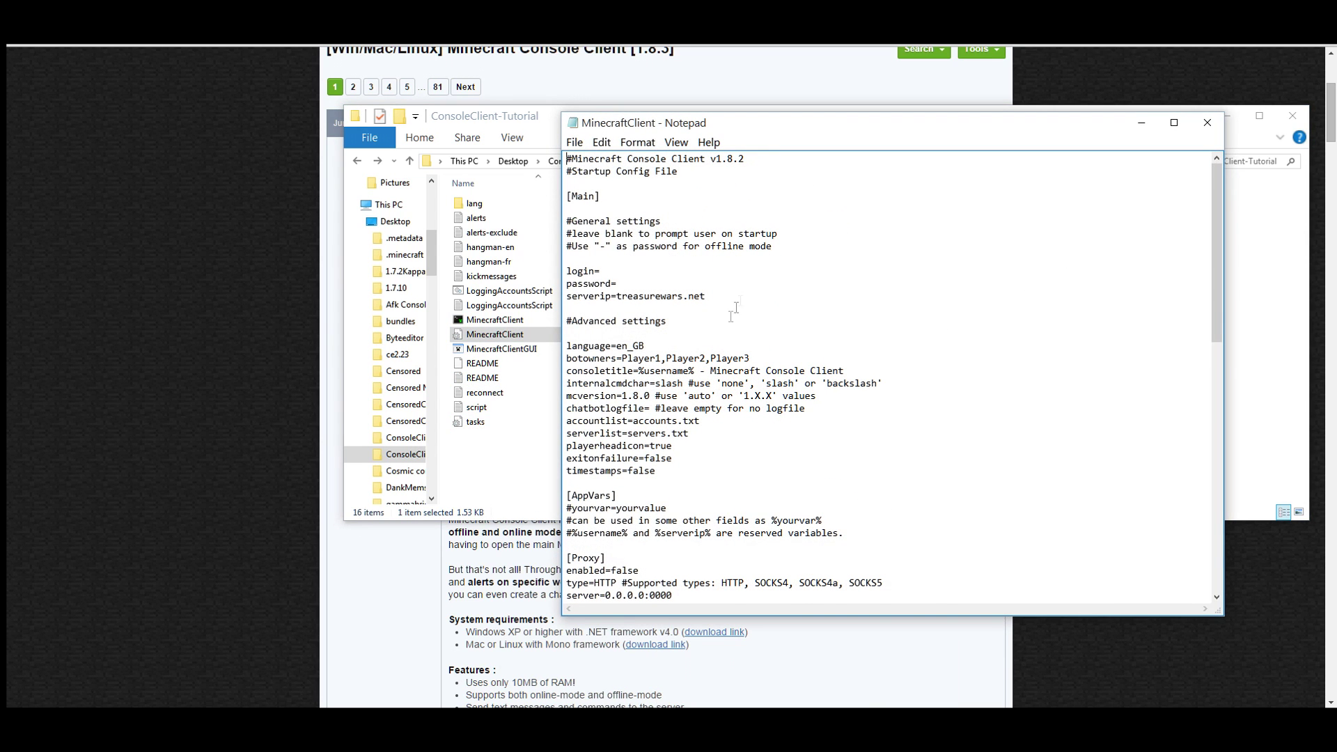
{"action": "left_click", "coordinate": [1205, 123]}
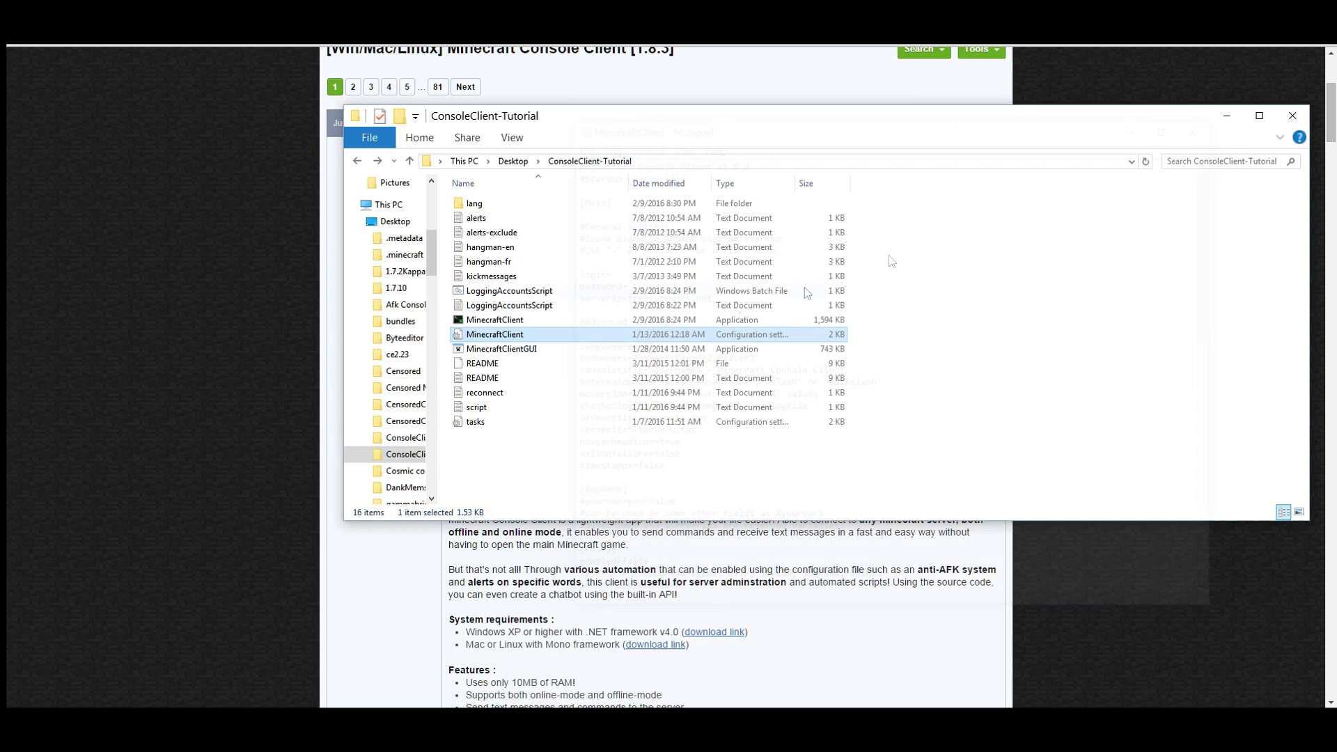
{"action": "left_click", "coordinate": [524, 320]}
{"action": "left_click", "coordinate": [542, 292]}
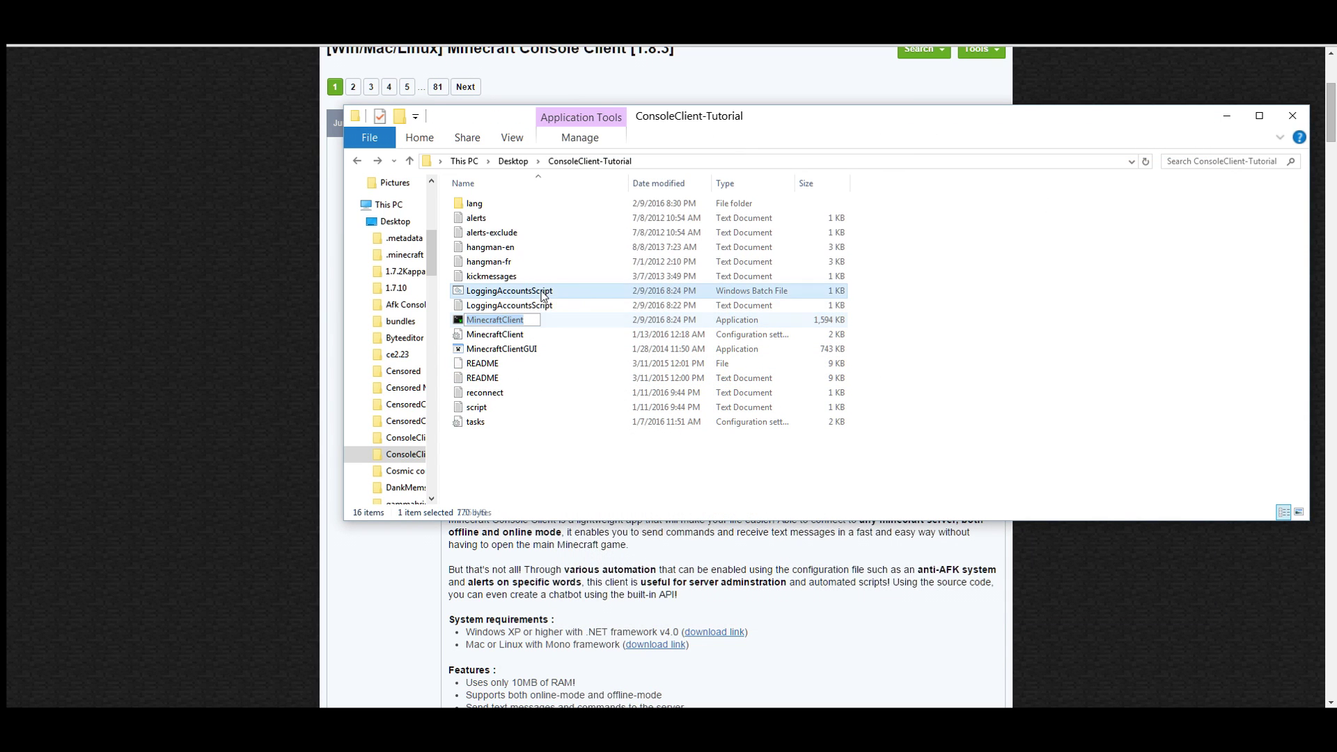
{"action": "right_click", "coordinate": [542, 293]}
{"action": "left_click", "coordinate": [577, 288]}
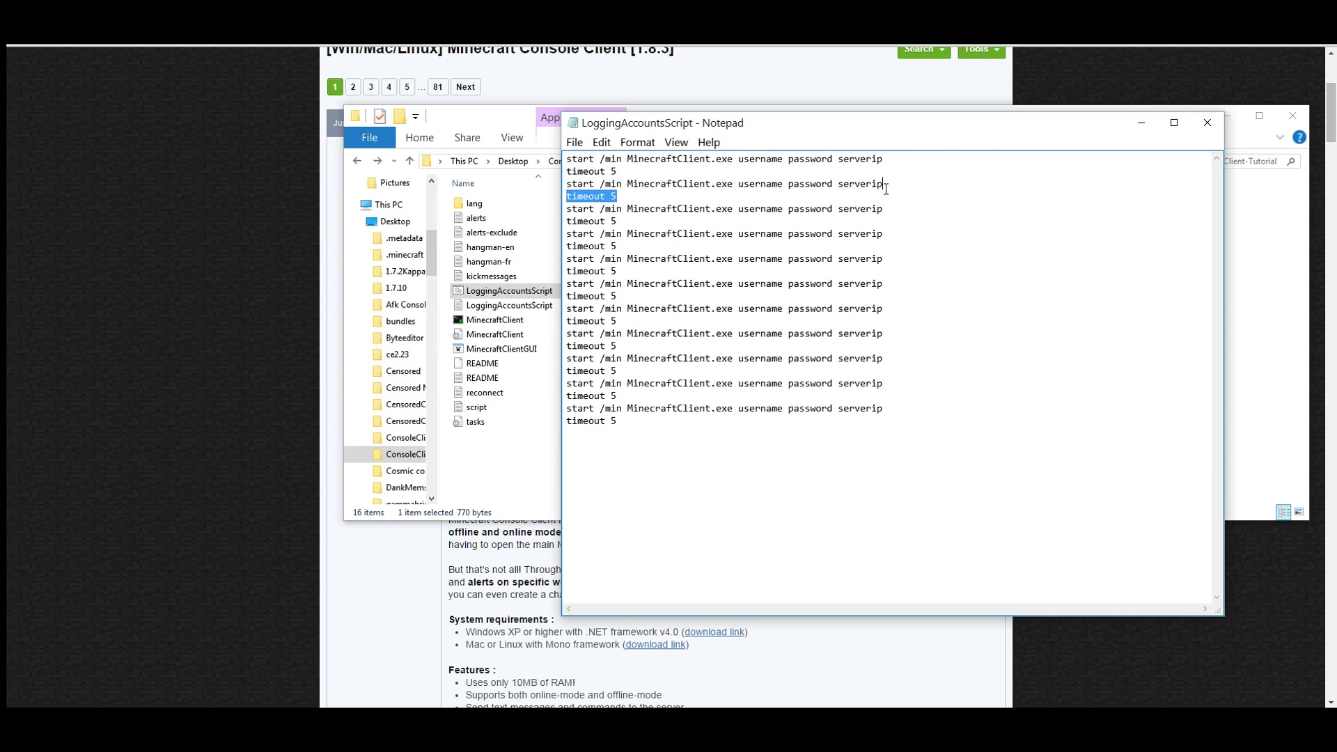
{"action": "left_click", "coordinate": [886, 173]}
{"action": "left_click", "coordinate": [1141, 122]}
{"action": "left_click", "coordinate": [536, 321]}
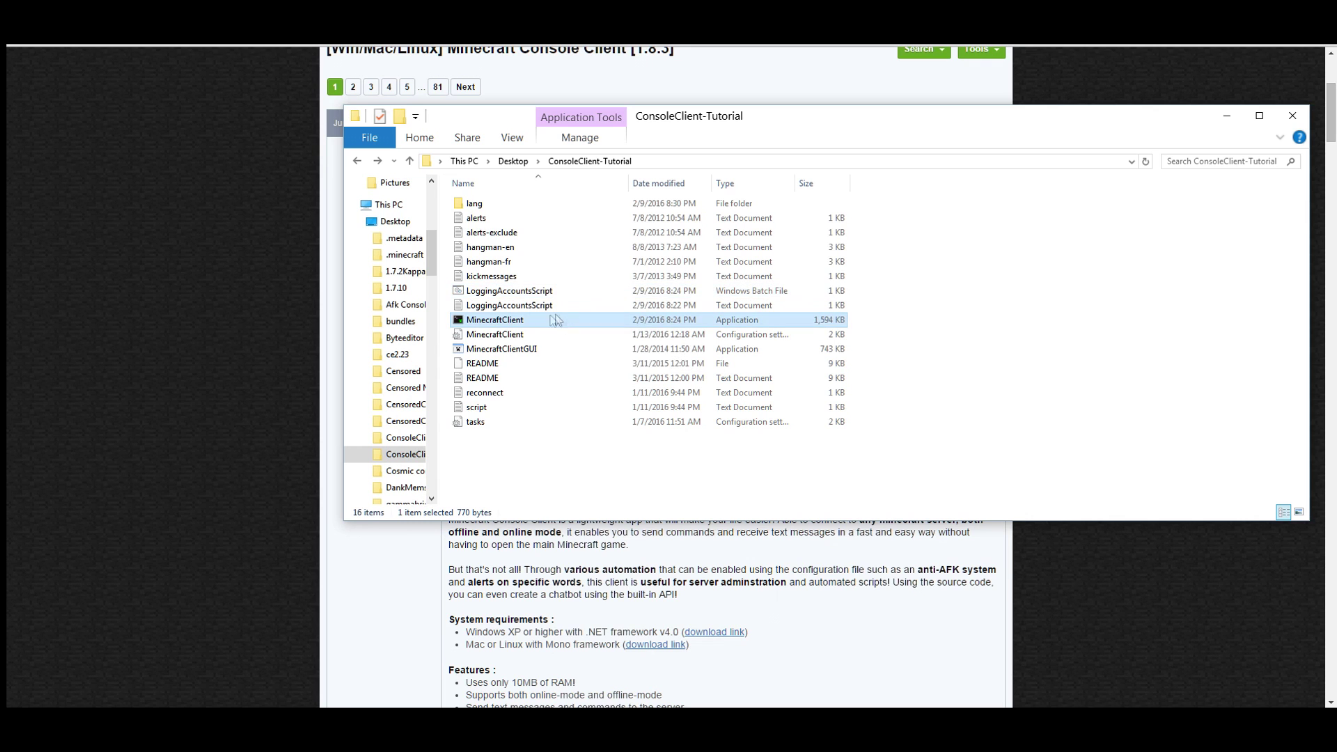
{"action": "left_click", "coordinate": [528, 334]}
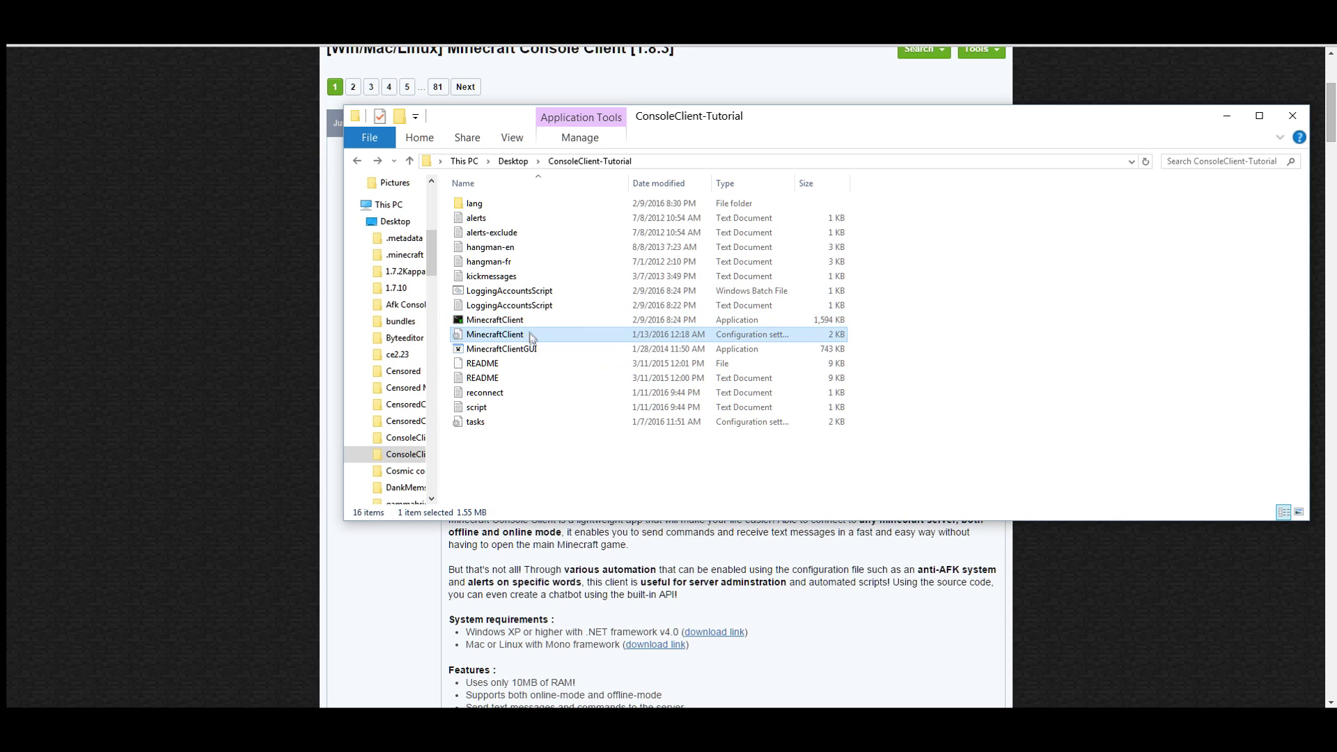
- Open MinecraftClient.ini in Notepad and inspect the serverip=treasurewars.net setting
{"action": "right_click", "coordinate": [527, 341]}
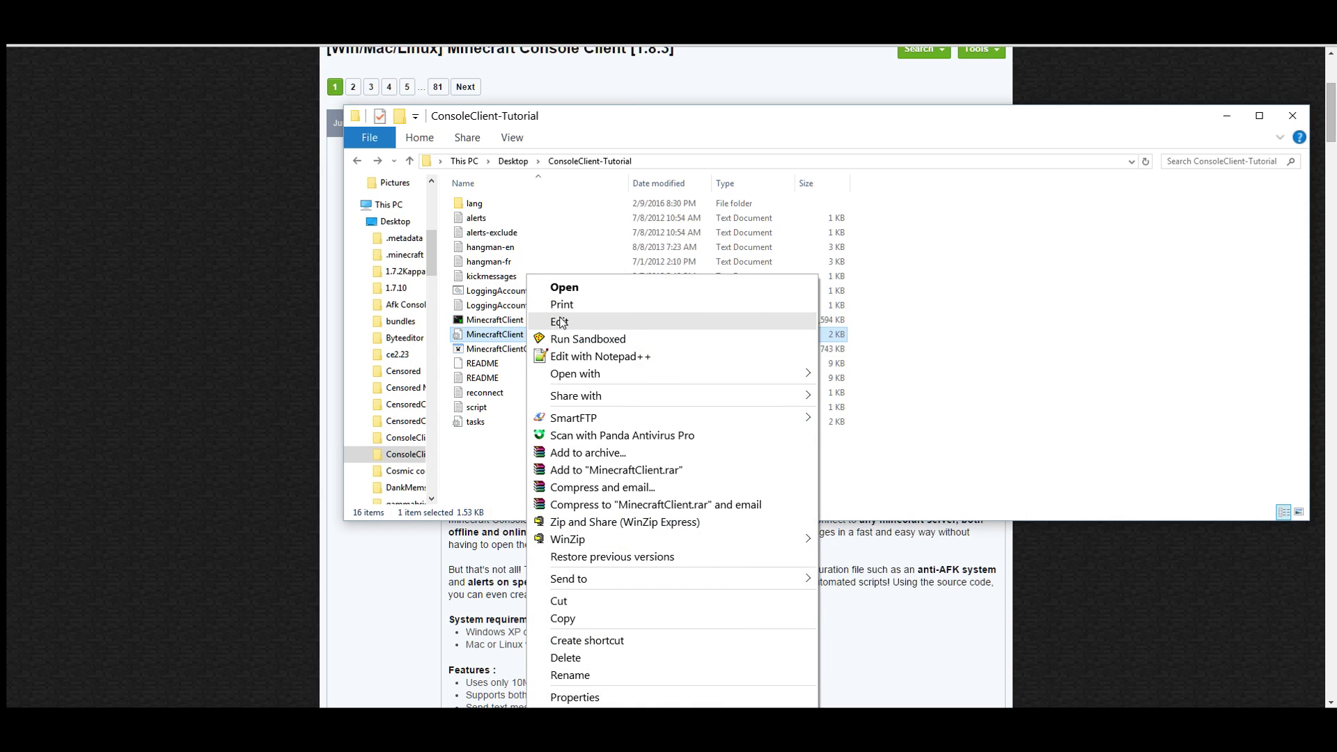
{"action": "left_click", "coordinate": [560, 321]}
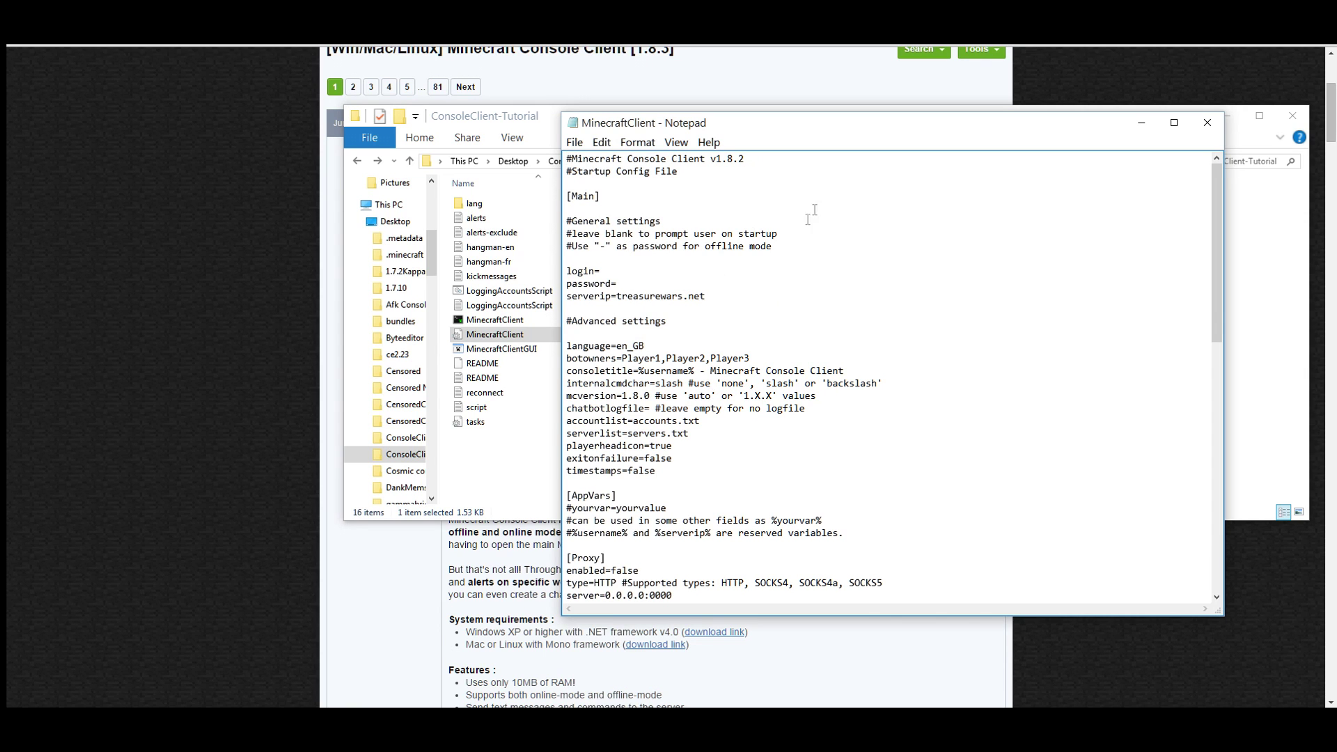
{"action": "left_click_drag", "start_coordinate": [763, 129], "coordinate": [798, 123]}
{"action": "double_click", "coordinate": [705, 291]}
{"action": "left_click", "coordinate": [704, 293]}
{"action": "left_click_drag", "start_coordinate": [741, 290], "coordinate": [651, 290]}
{"action": "left_click", "coordinate": [721, 309]}
{"action": "scroll", "coordinate": [721, 309], "scroll_direction": "down", "scroll_amount": 3}
{"action": "scroll", "coordinate": [722, 310], "scroll_direction": "down", "scroll_amount": 8}
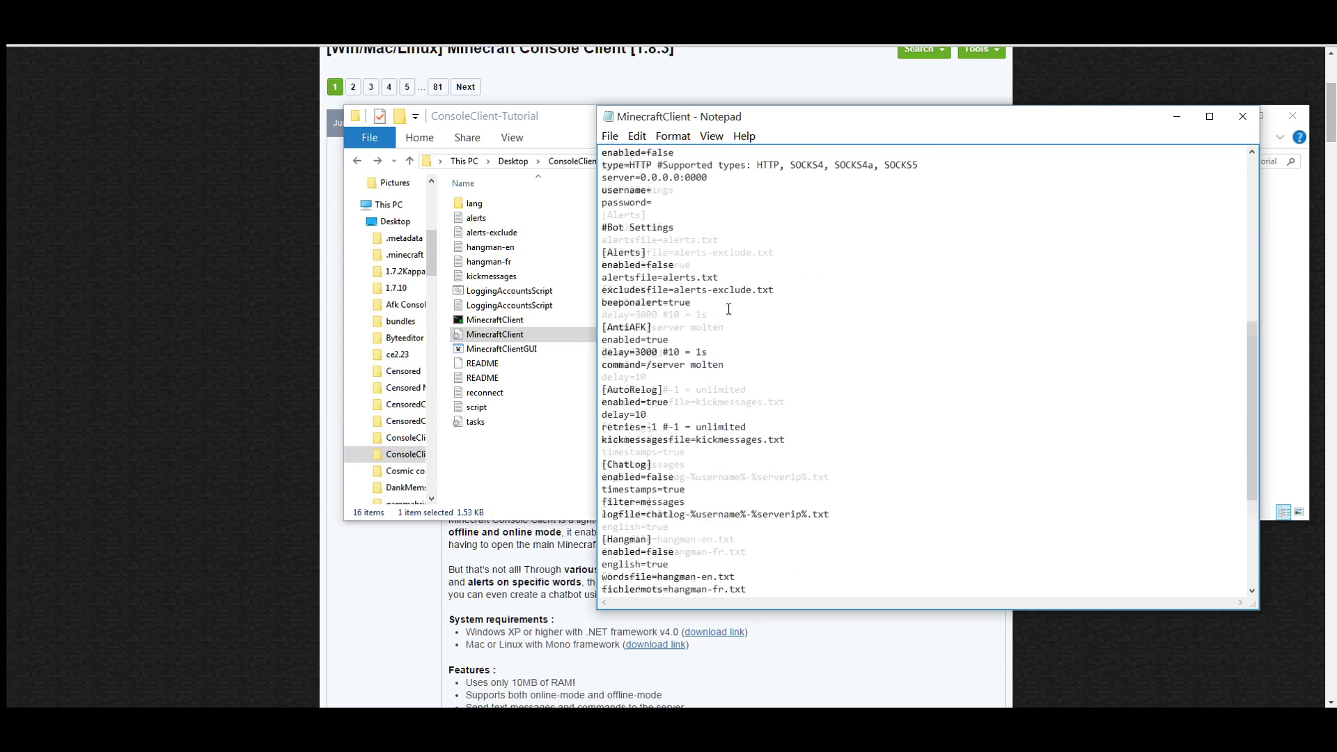
{"action": "scroll", "coordinate": [728, 310], "scroll_direction": "down", "scroll_amount": 8}
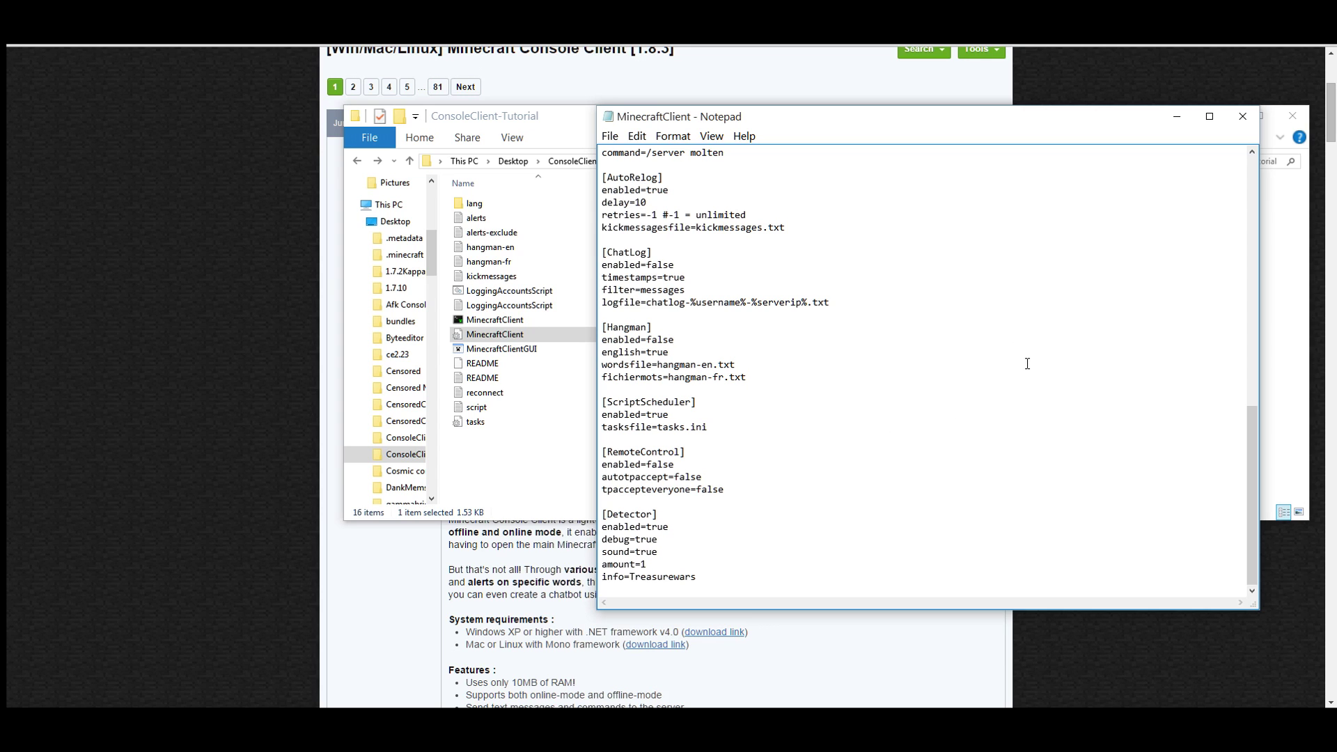
- Delete the entire [Detector] section and its trailing empty line, then save the config
{"action": "left_click_drag", "start_coordinate": [767, 588], "coordinate": [604, 503]}
{"action": "key", "text": "Delete"}
{"action": "key", "text": "BackSpace"}
{"action": "left_click", "coordinate": [609, 136]}
{"action": "left_click", "coordinate": [627, 185]}
- Close the config file and select files in the folder, ending on reconnect
{"action": "left_click", "coordinate": [1242, 116]}
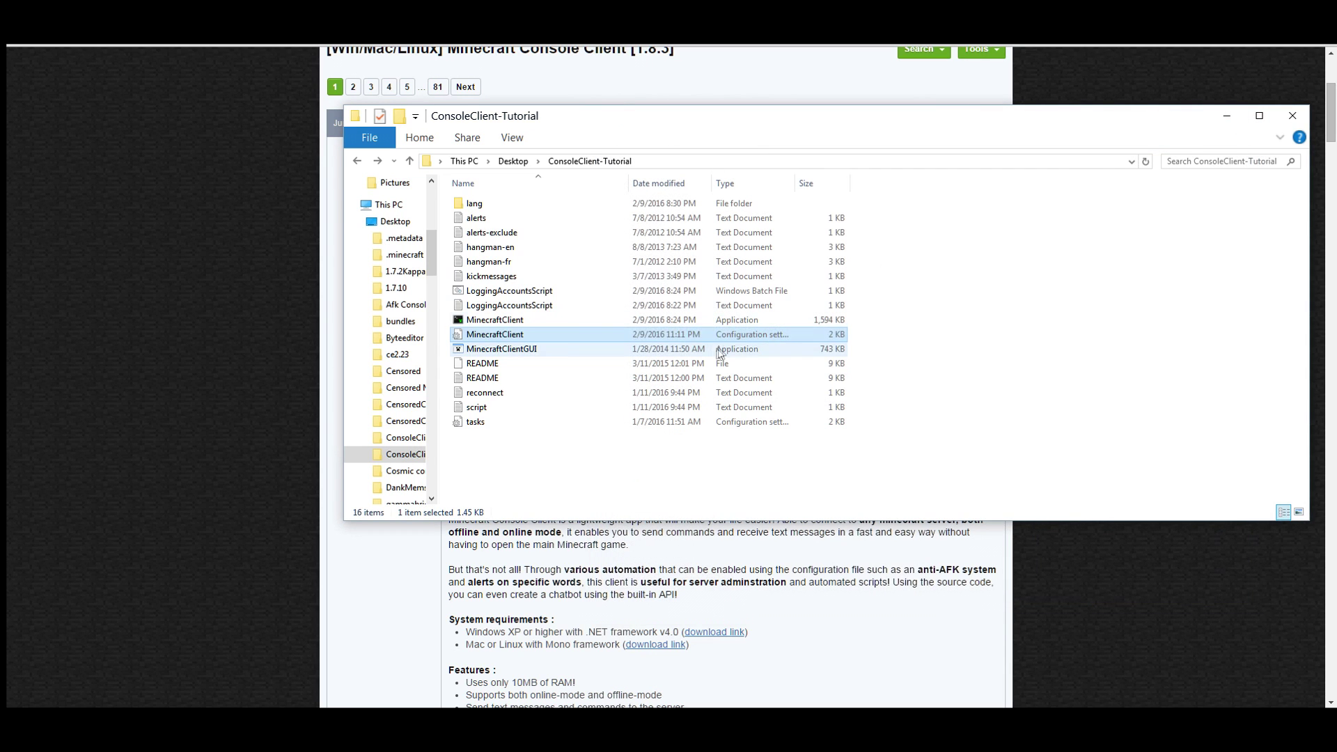
{"action": "left_click", "coordinate": [713, 351]}
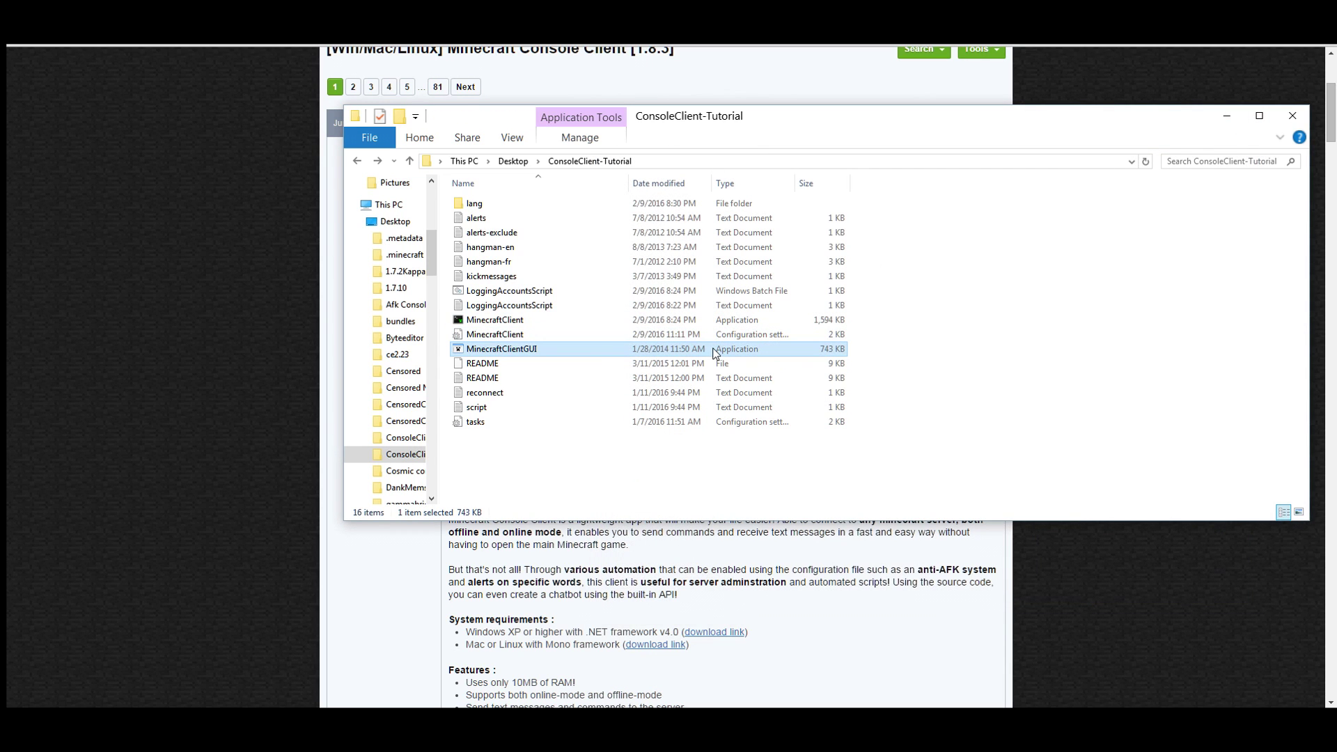
{"action": "left_click", "coordinate": [554, 292]}
{"action": "left_click", "coordinate": [577, 325]}
{"action": "left_click", "coordinate": [575, 348]}
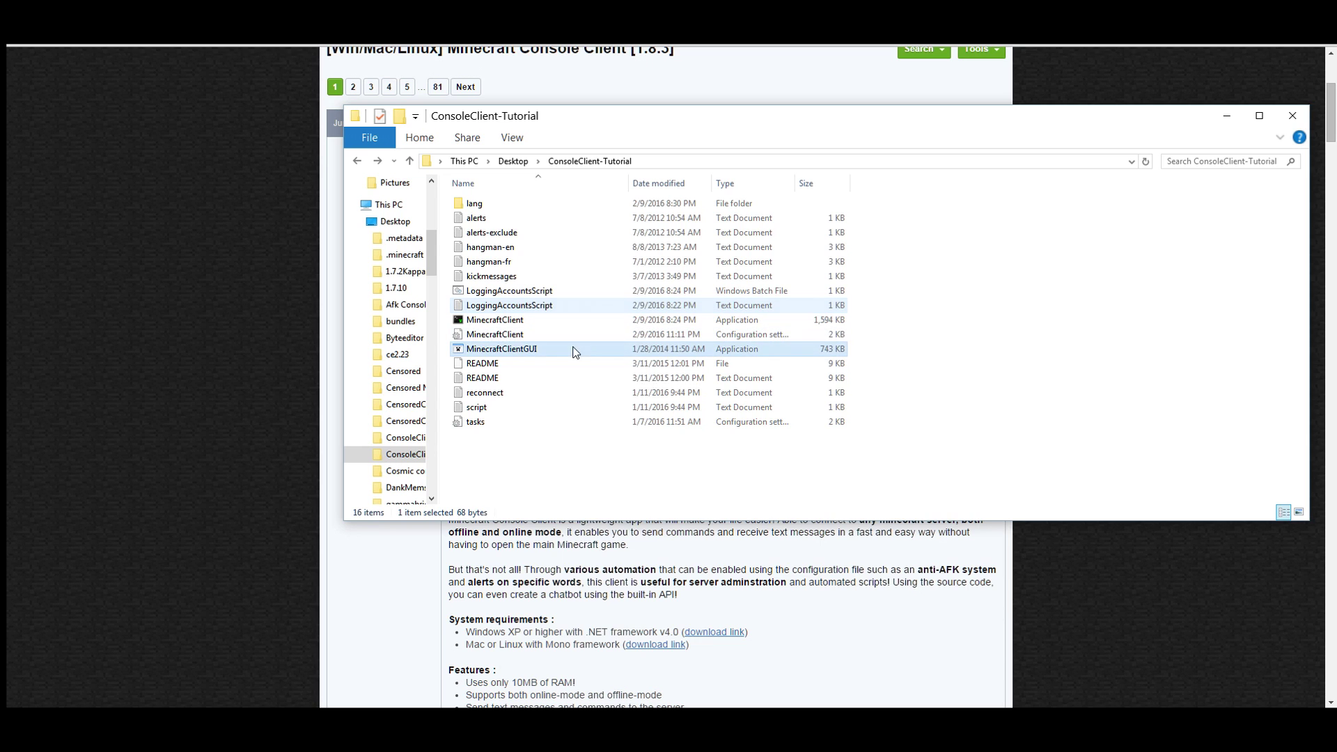
{"action": "left_click", "coordinate": [538, 393]}
- Open the script and reconnect files in Notepad, with the reconnect window moved aside
{"action": "double_click", "coordinate": [476, 407]}
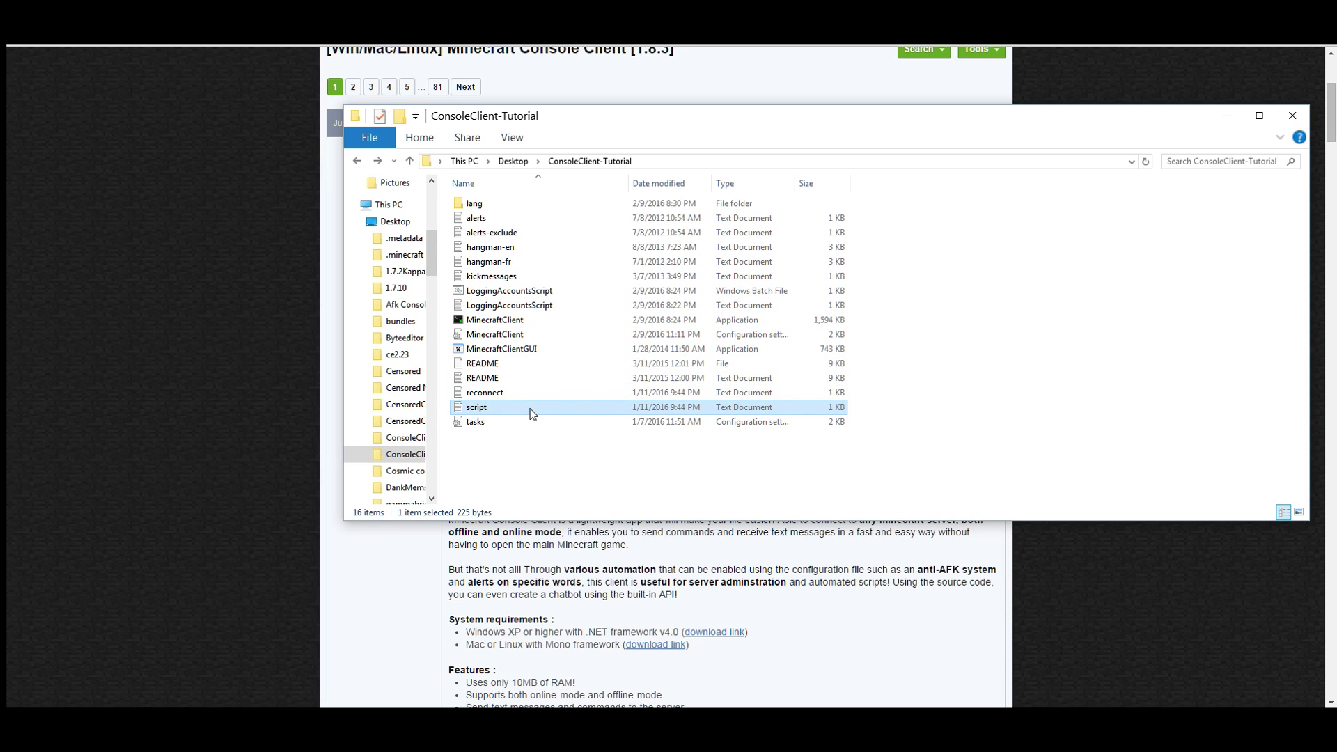
{"action": "double_click", "coordinate": [497, 392]}
{"action": "left_click_drag", "start_coordinate": [731, 117], "coordinate": [469, 115]}
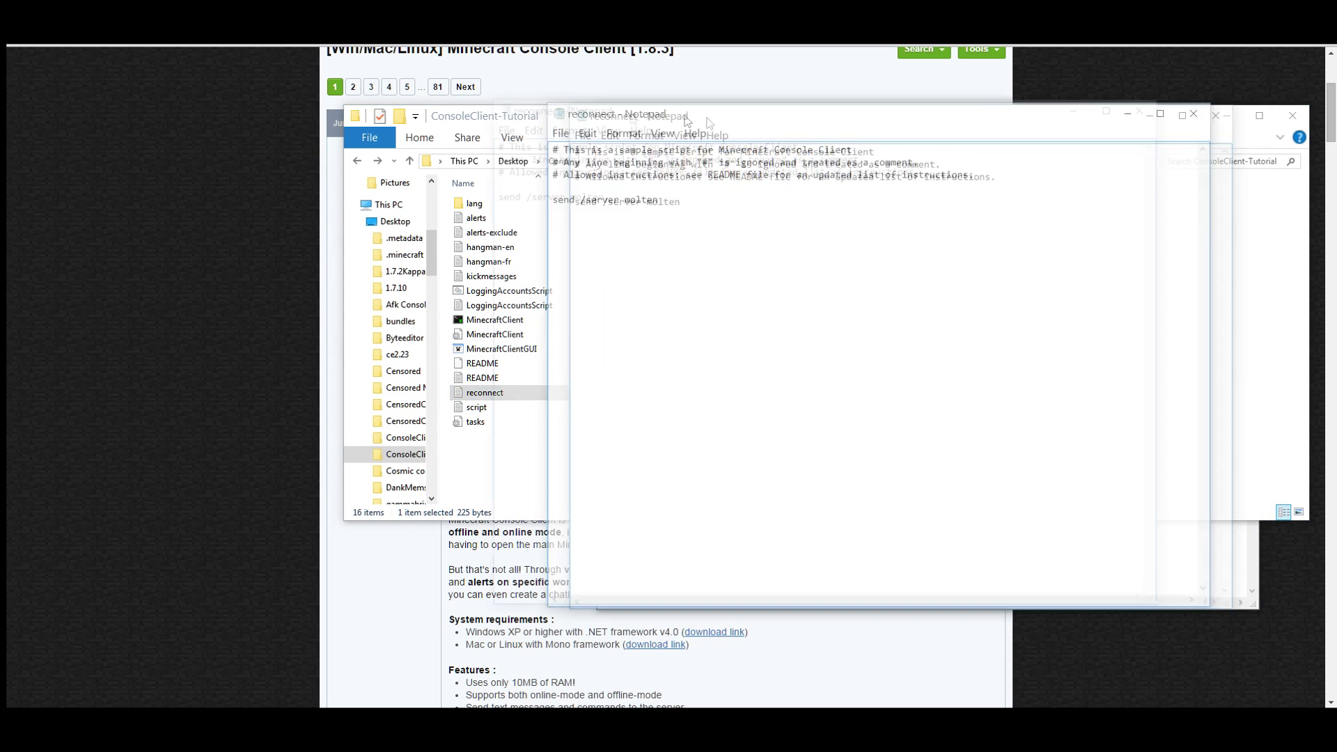